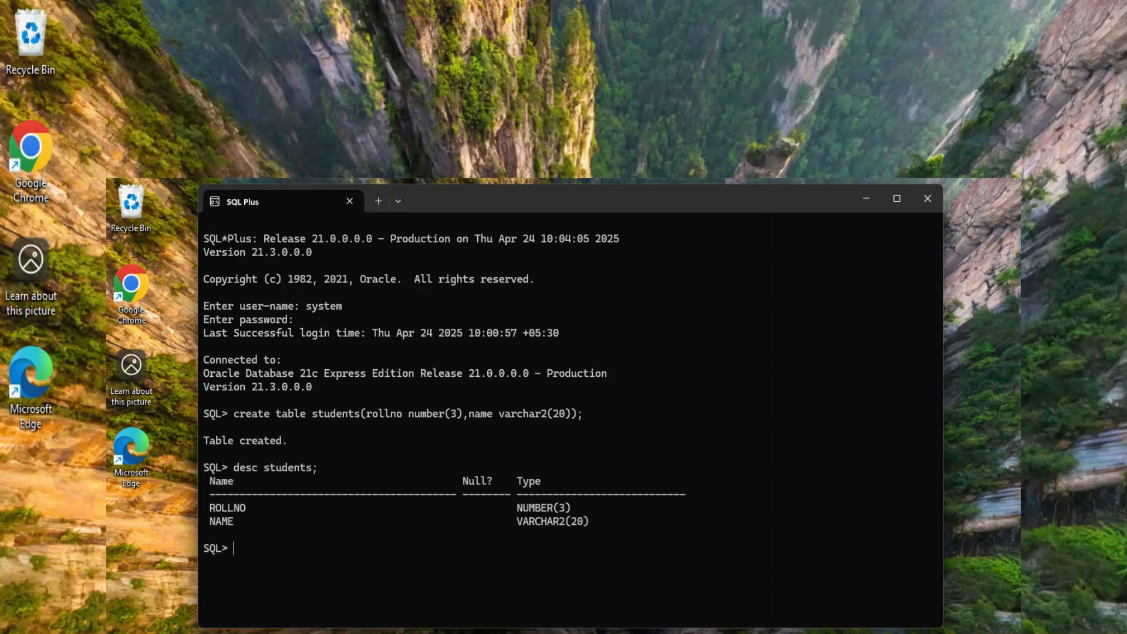
{"action": "type", "text": "insert into students values(1,'sun"}
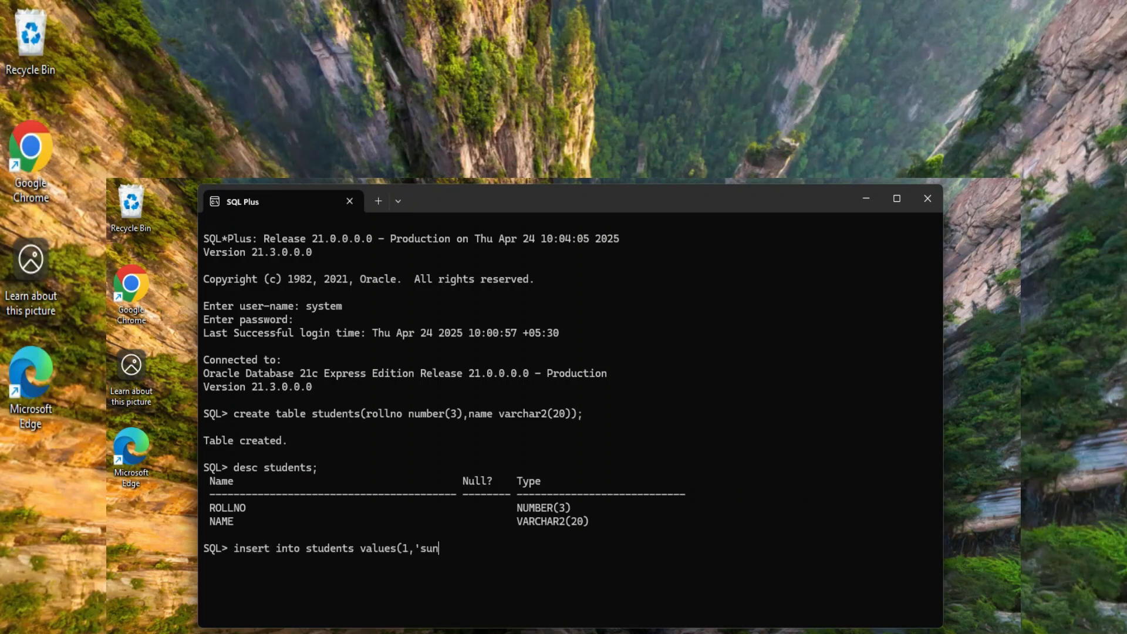
{"action": "type", "text": "ita');"}
- Insert row (1, 'sunita') into students and select all rows to list it
{"action": "key", "text": "Return"}
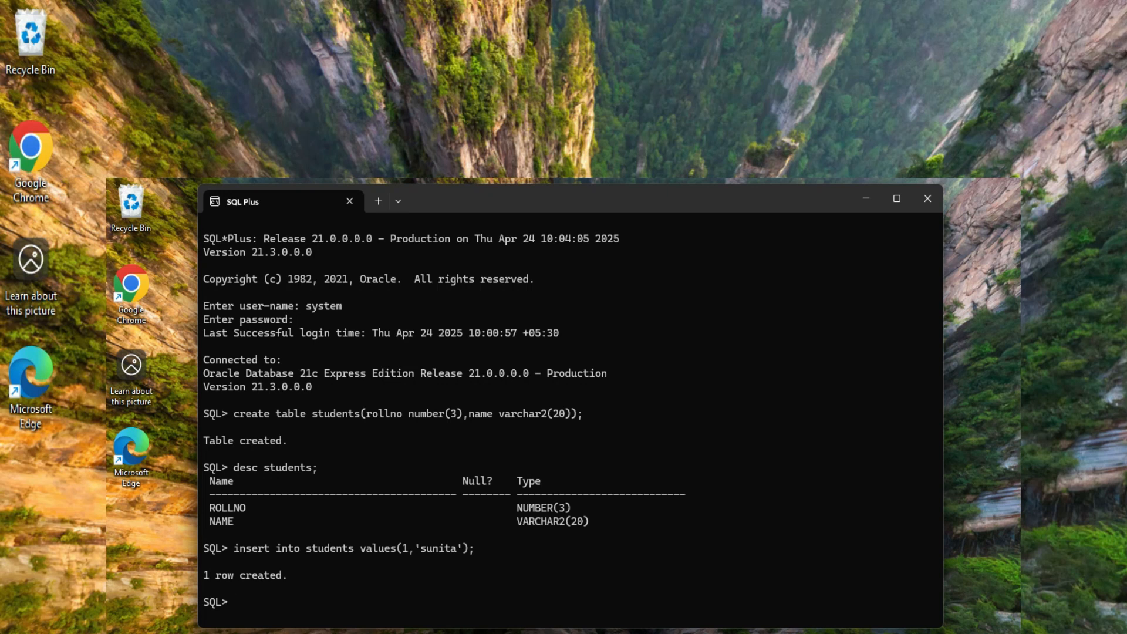
{"action": "type", "text": "select * from students;"}
{"action": "key", "text": "Return"}
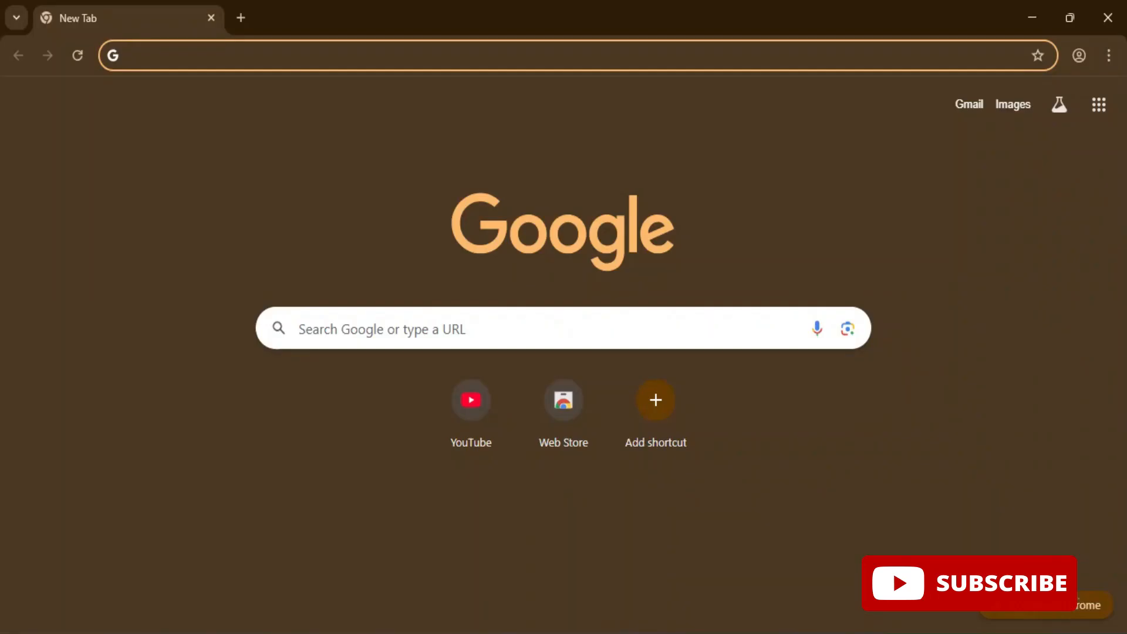
{"action": "type", "text": "orac"}
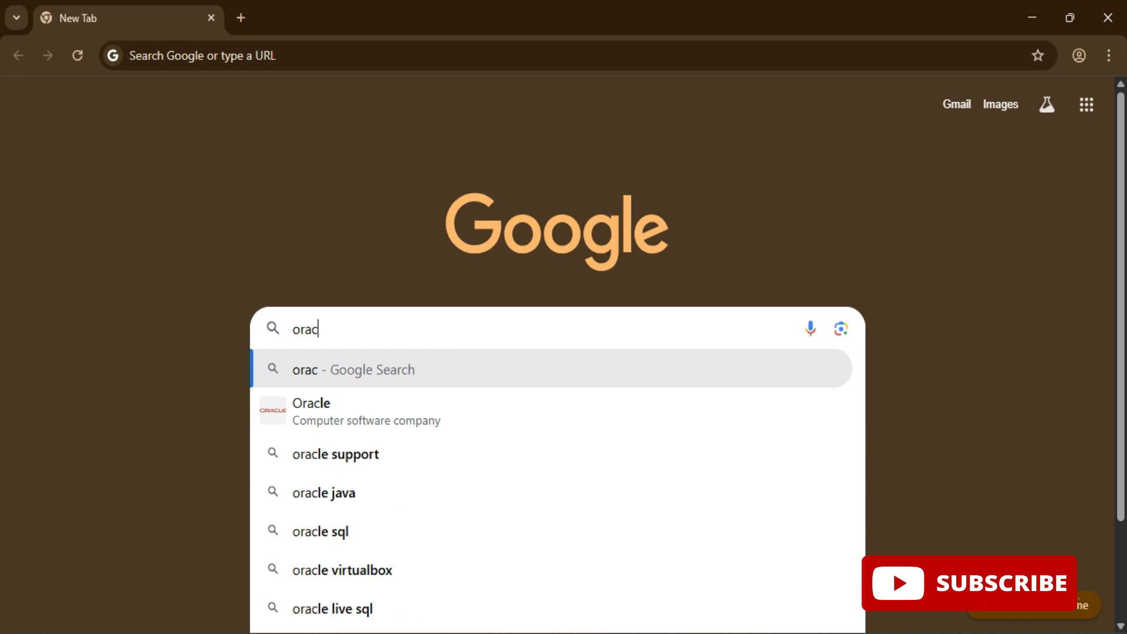
{"action": "type", "text": "le ex"}
- Search Google for 'oracle express edition download' and reach the Oracle Database XE Downloads page
{"action": "key", "text": "Down"}
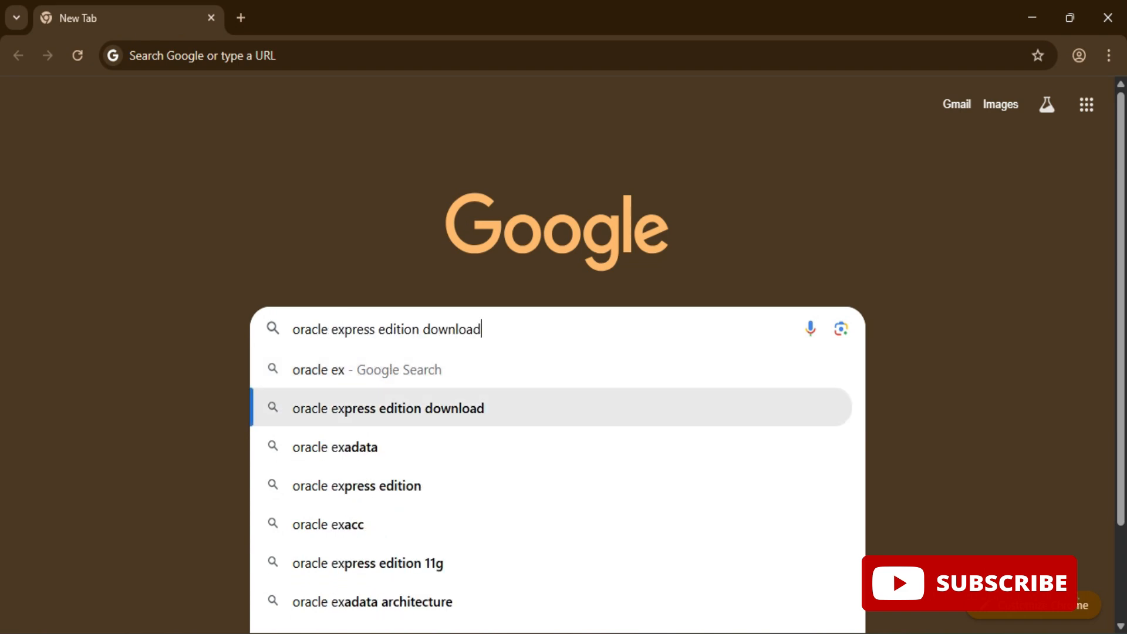
{"action": "key", "text": "Return"}
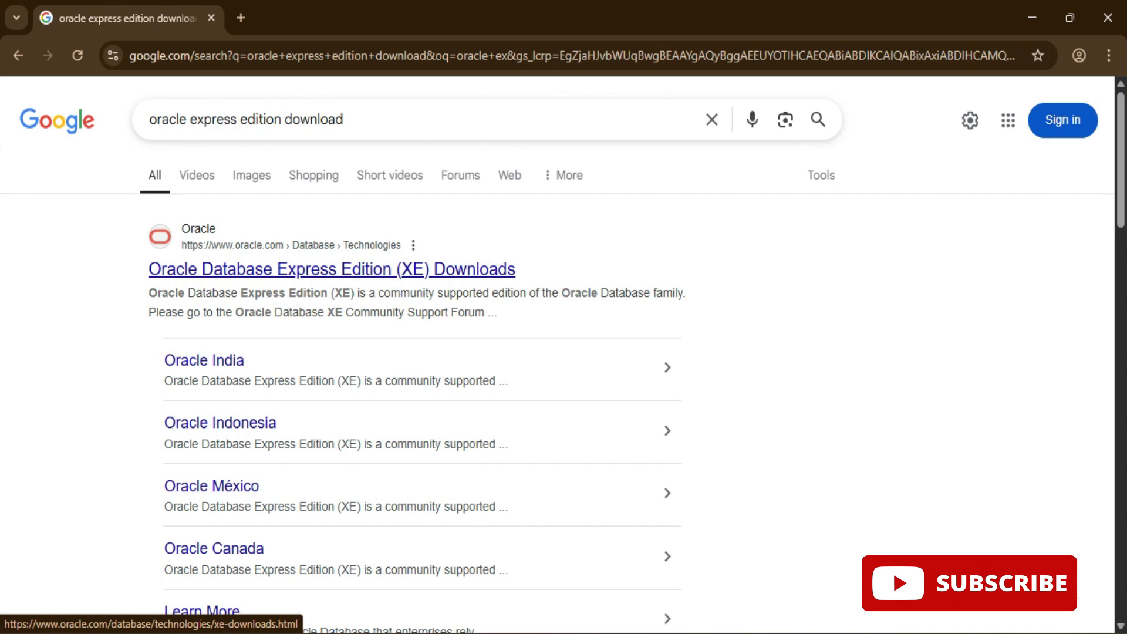
{"action": "left_click", "coordinate": [331, 268]}
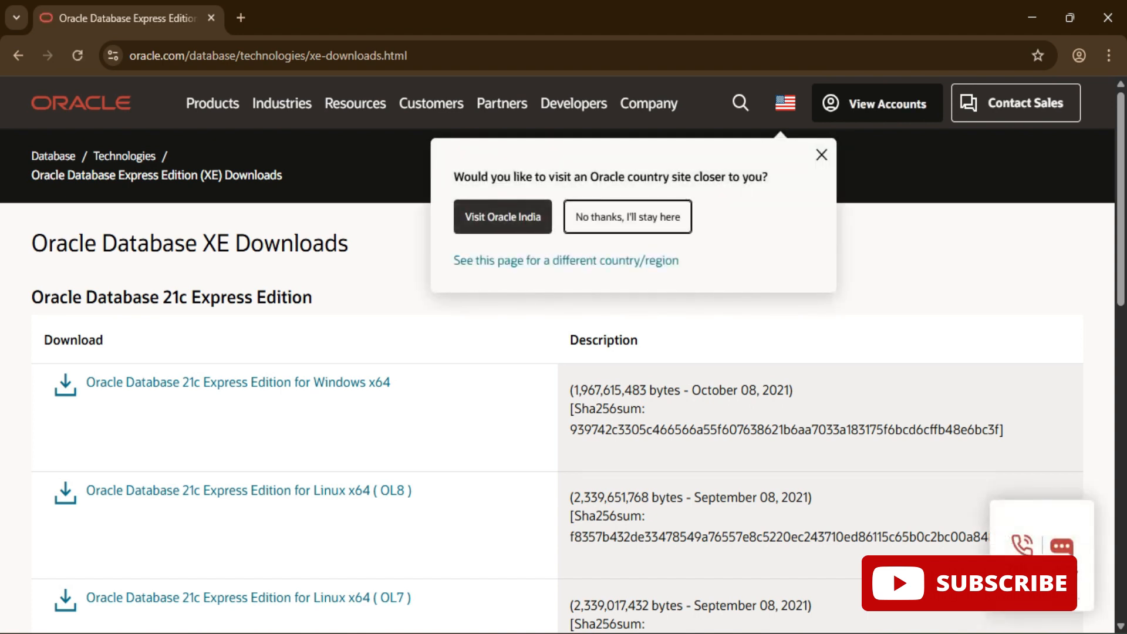
- Download the 21c Express Edition Windows x64 zip and view OracleXE213_Win64.zip contents in File Explorer
{"action": "left_click", "coordinate": [628, 217]}
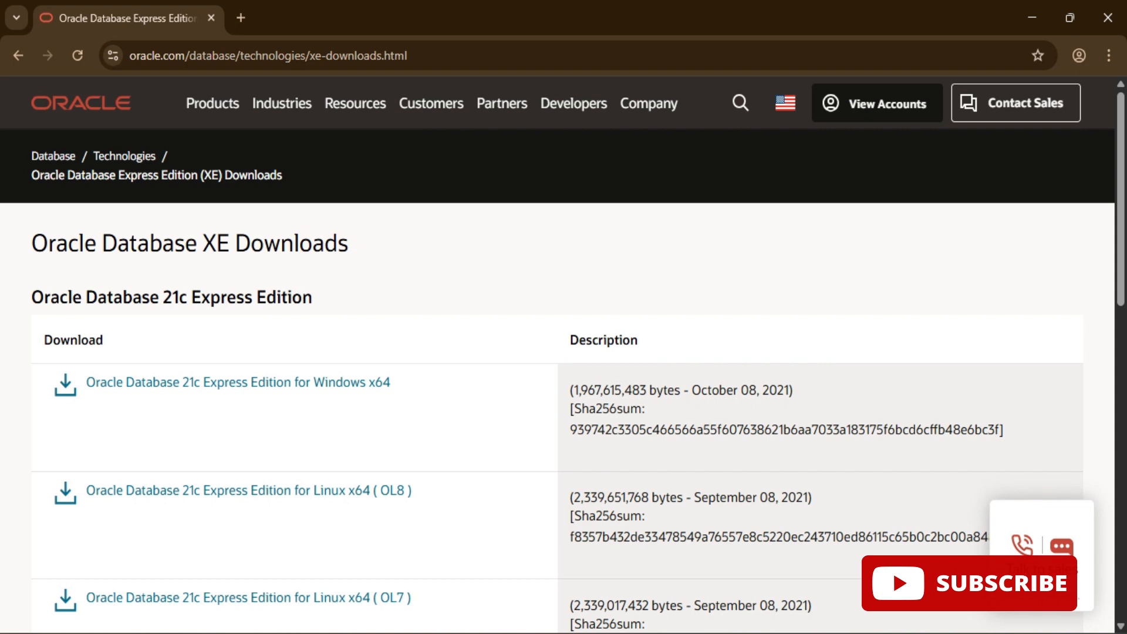
{"action": "left_click", "coordinate": [238, 382]}
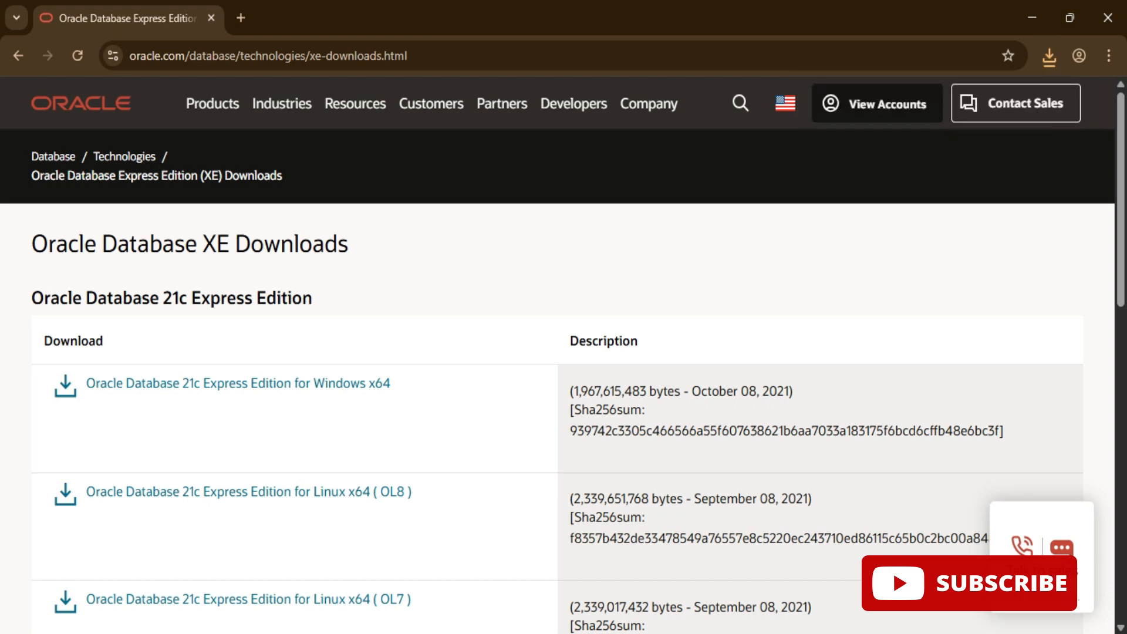
{"action": "left_click", "coordinate": [1048, 56]}
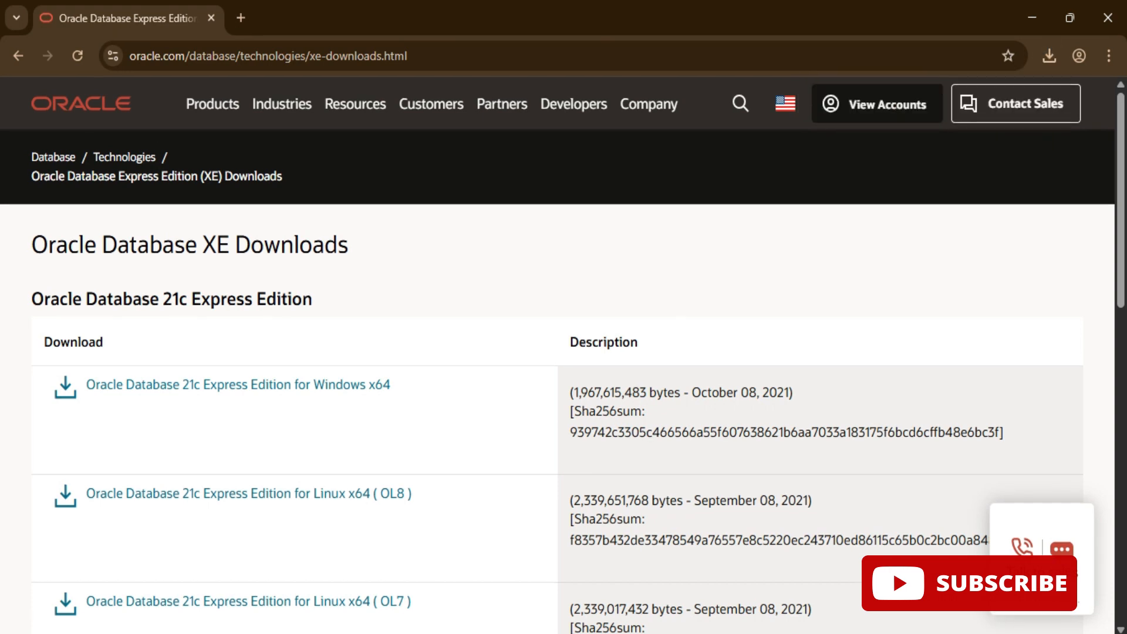
{"action": "left_click", "coordinate": [1048, 55]}
{"action": "left_click", "coordinate": [903, 130]}
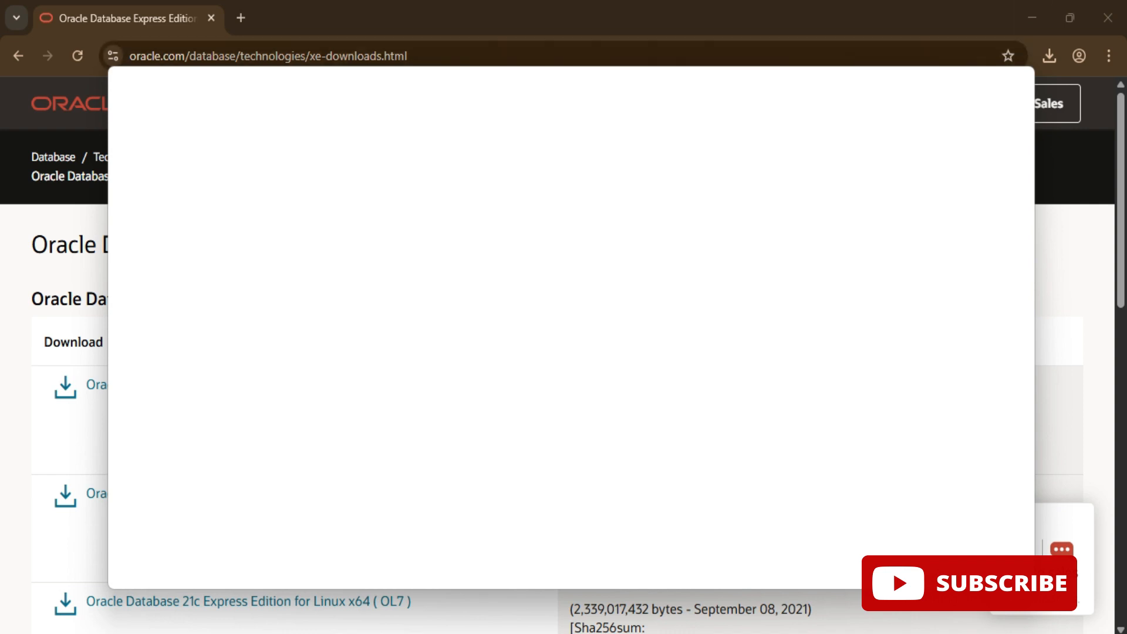
- Launch setup.exe from the extracted OracleXE213_Win64 folder in Downloads to reach the installer welcome page
{"action": "left_click", "coordinate": [1032, 17]}
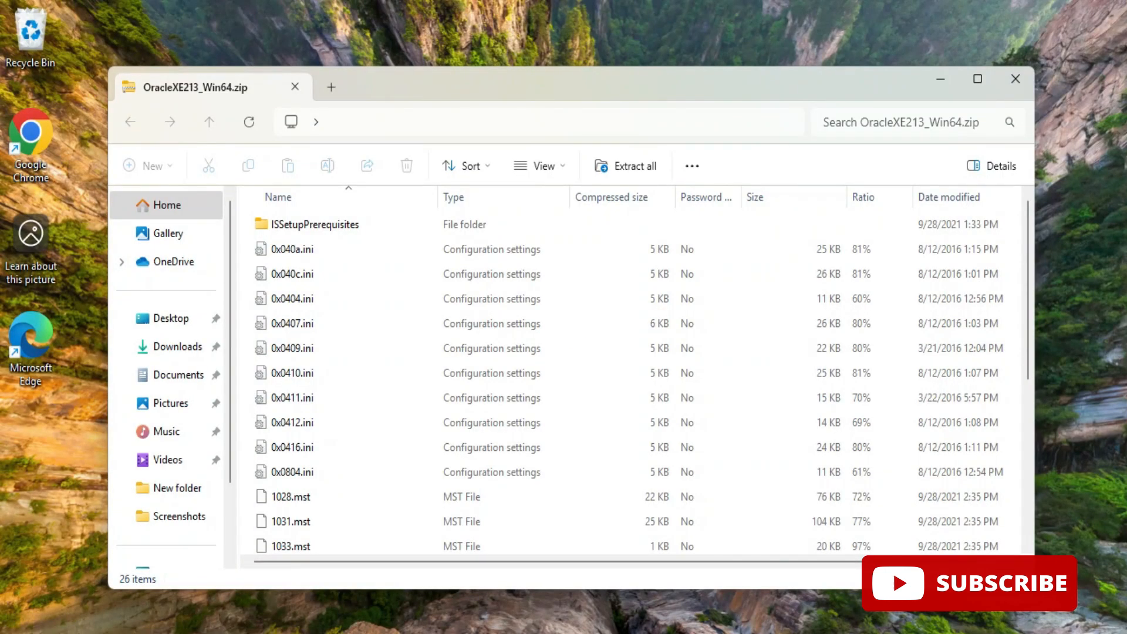
{"action": "left_click", "coordinate": [977, 79]}
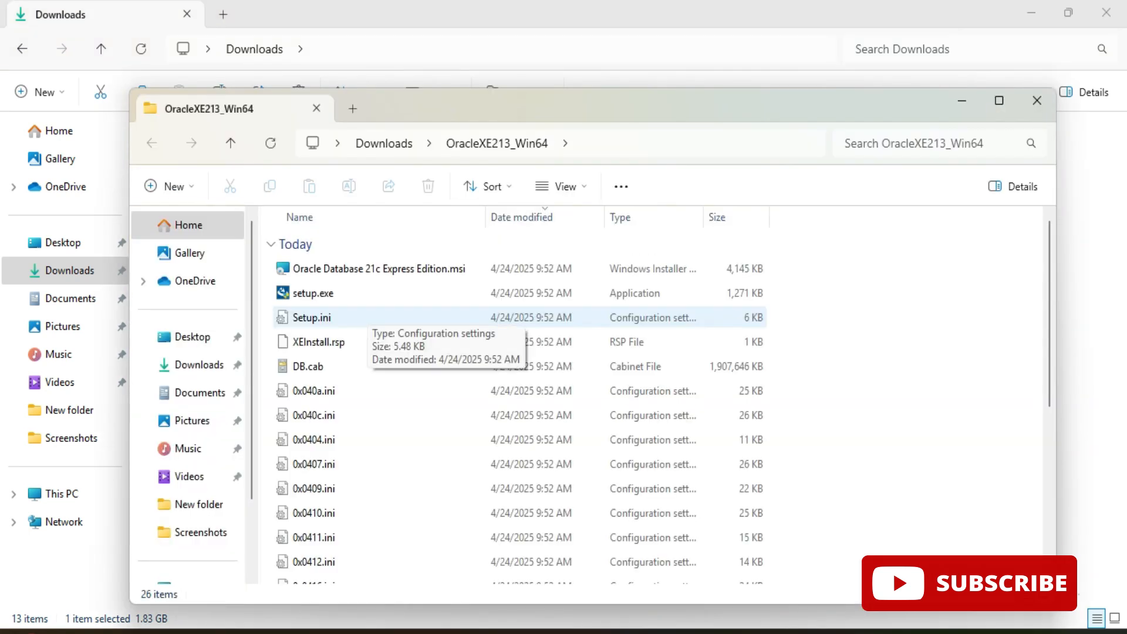
{"action": "left_click", "coordinate": [998, 99]}
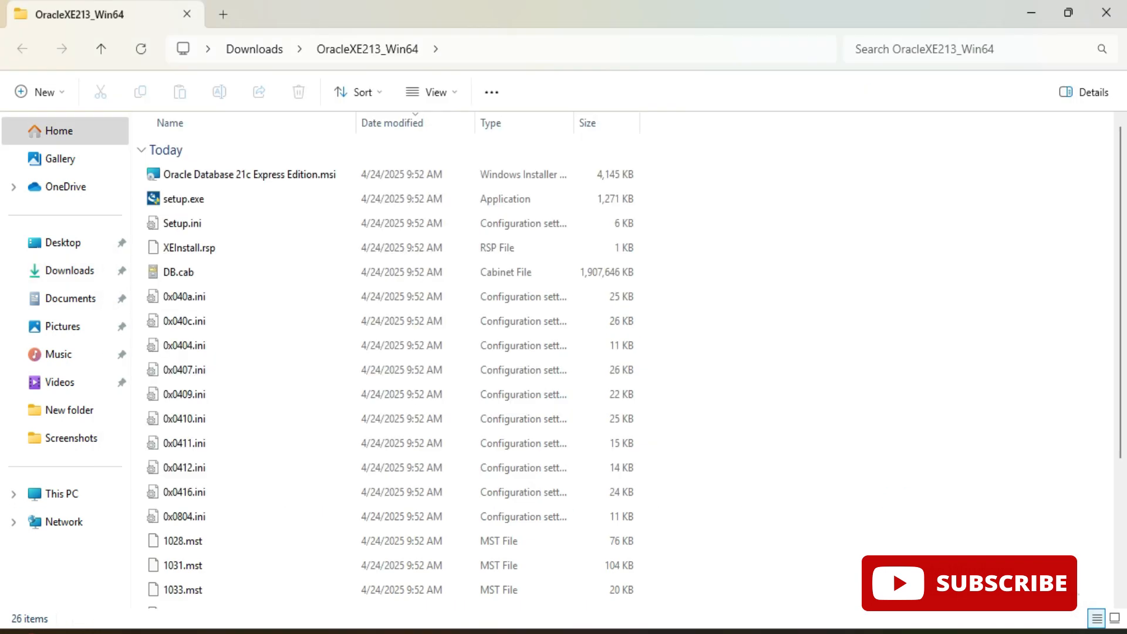
{"action": "left_click", "coordinate": [255, 49]}
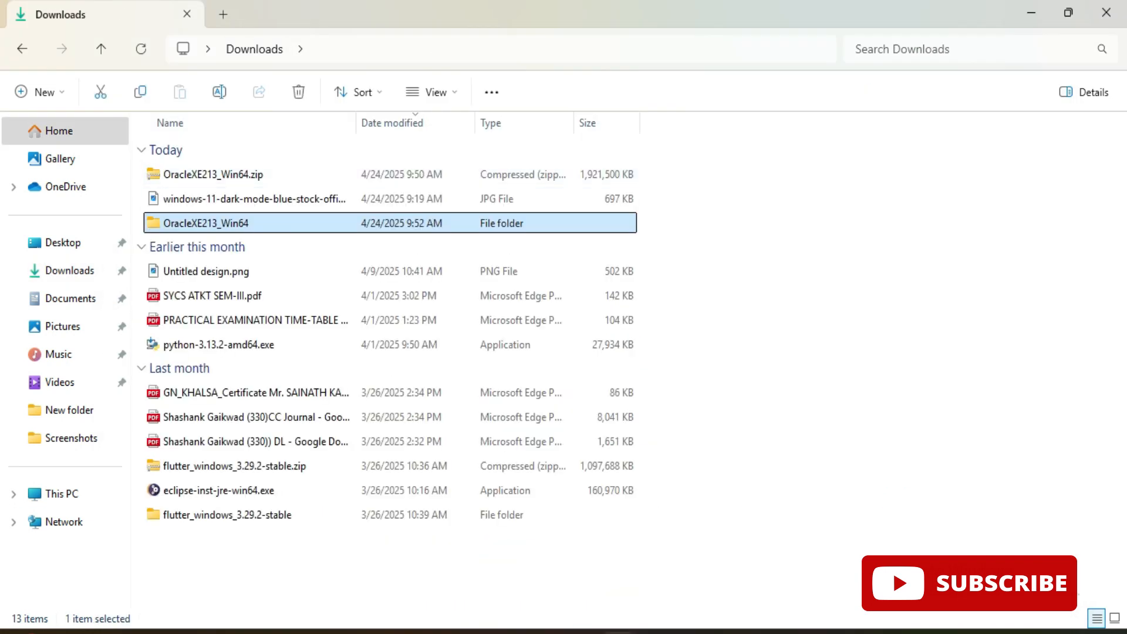
{"action": "double_click", "coordinate": [205, 223]}
{"action": "left_click", "coordinate": [183, 198]}
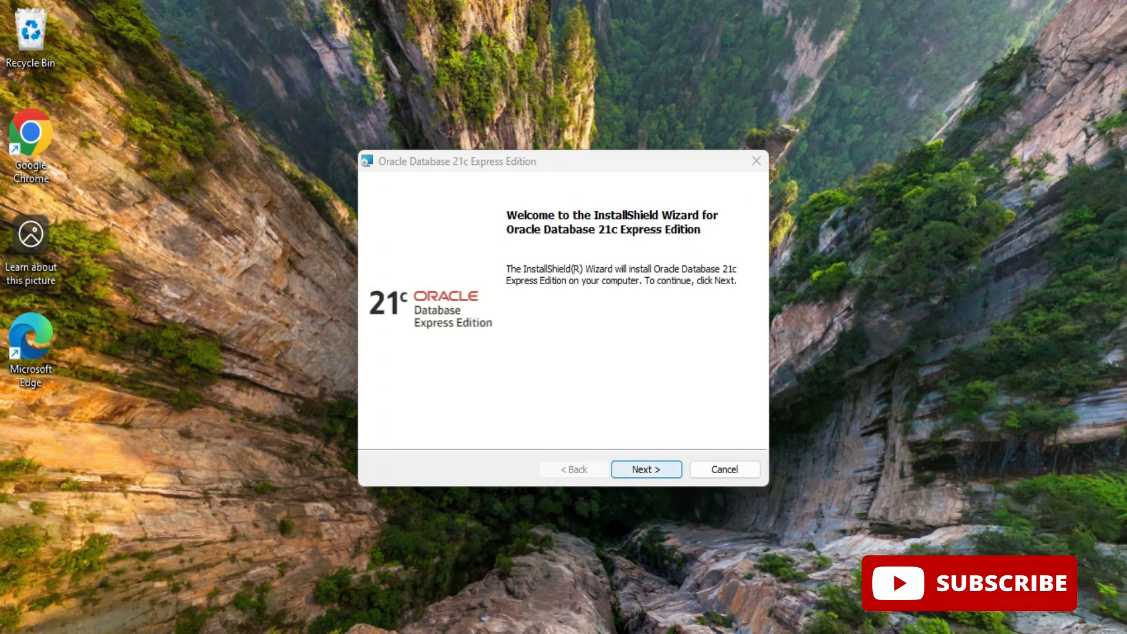
- Accept the license agreement and keep the default destination folder, reaching the database password step
{"action": "left_click", "coordinate": [645, 469]}
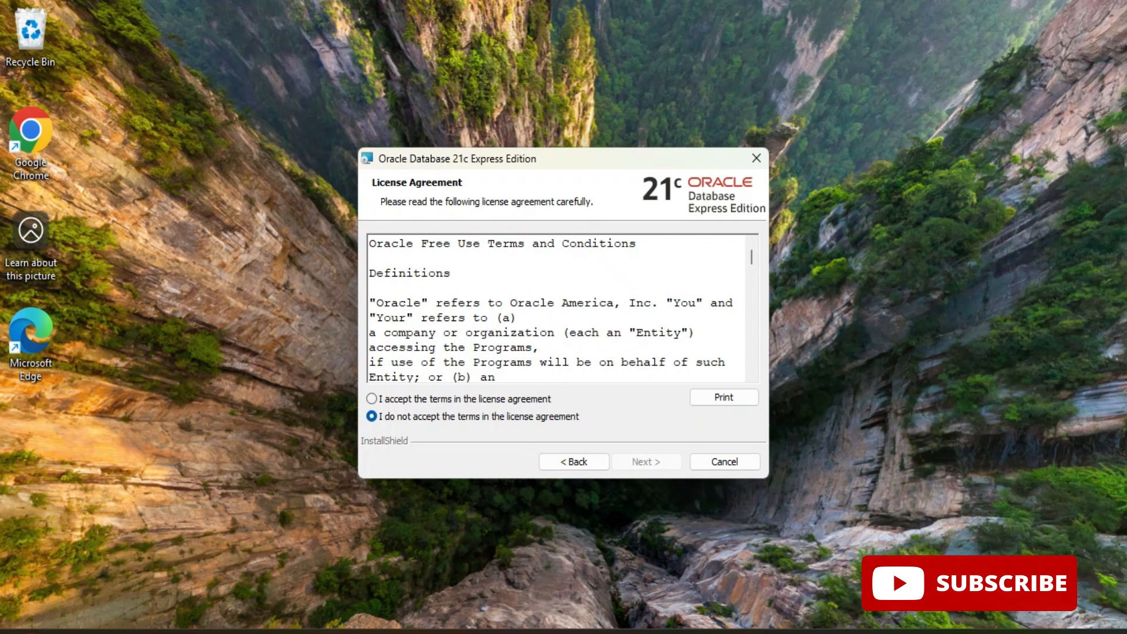
{"action": "left_click", "coordinate": [371, 399]}
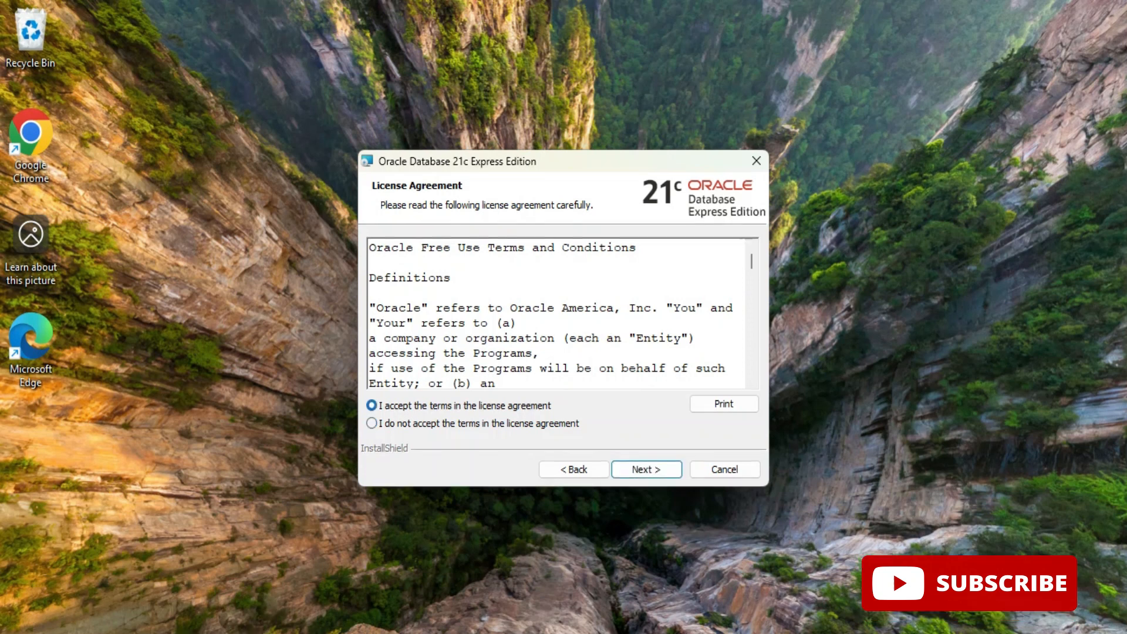
{"action": "left_click", "coordinate": [645, 469]}
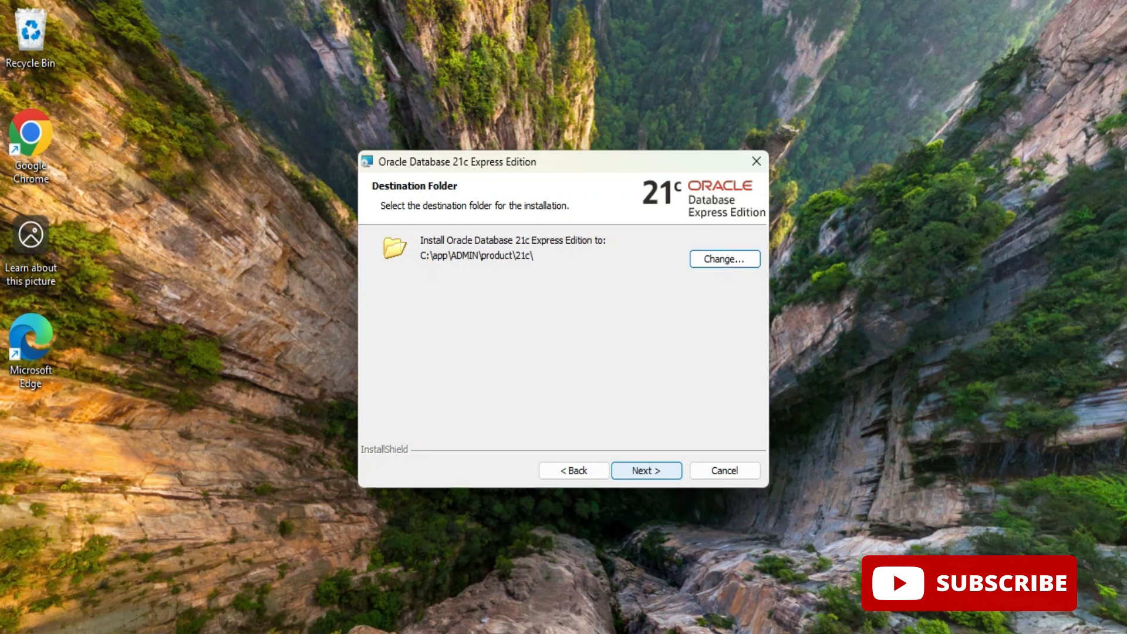
{"action": "key", "text": "Return"}
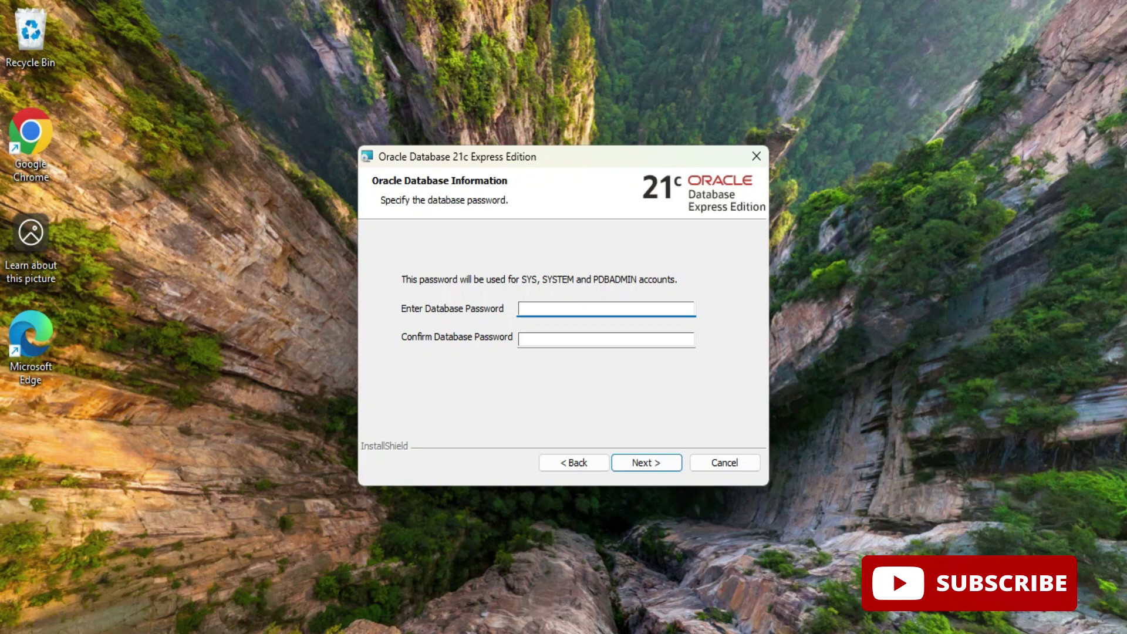
{"action": "type", "text": "••"}
{"action": "type", "text": "••••"}
- Enter and confirm the database password, reaching the installation summary with C:\app\ADMIN\product\21c paths
{"action": "key", "text": "Tab"}
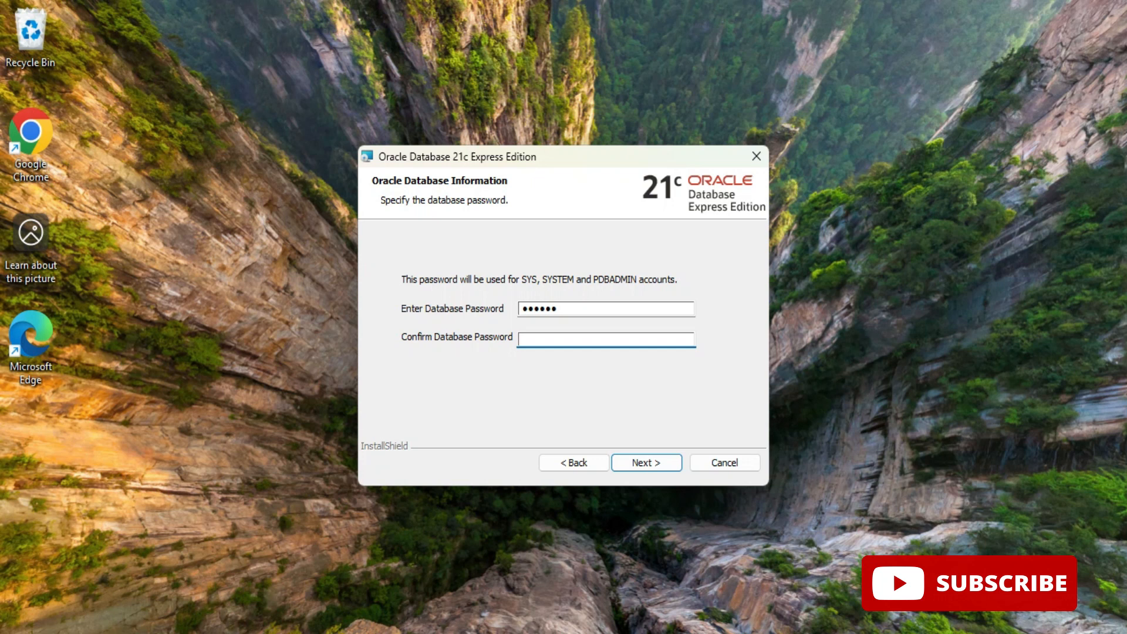
{"action": "type", "text": "•••"}
{"action": "type", "text": "•••"}
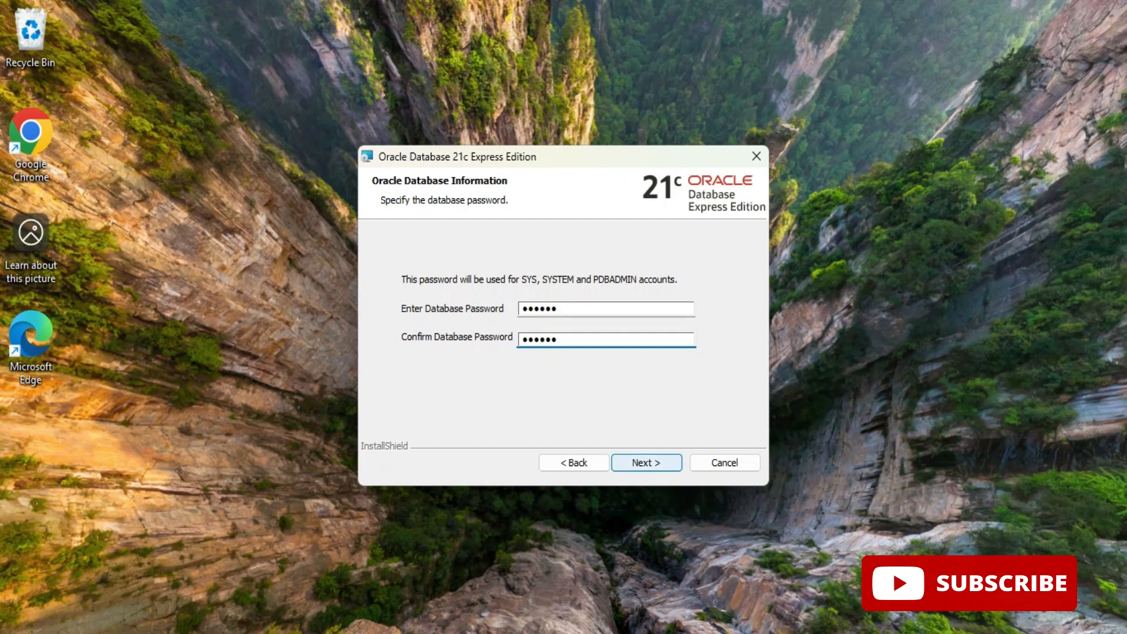
{"action": "left_click", "coordinate": [645, 463]}
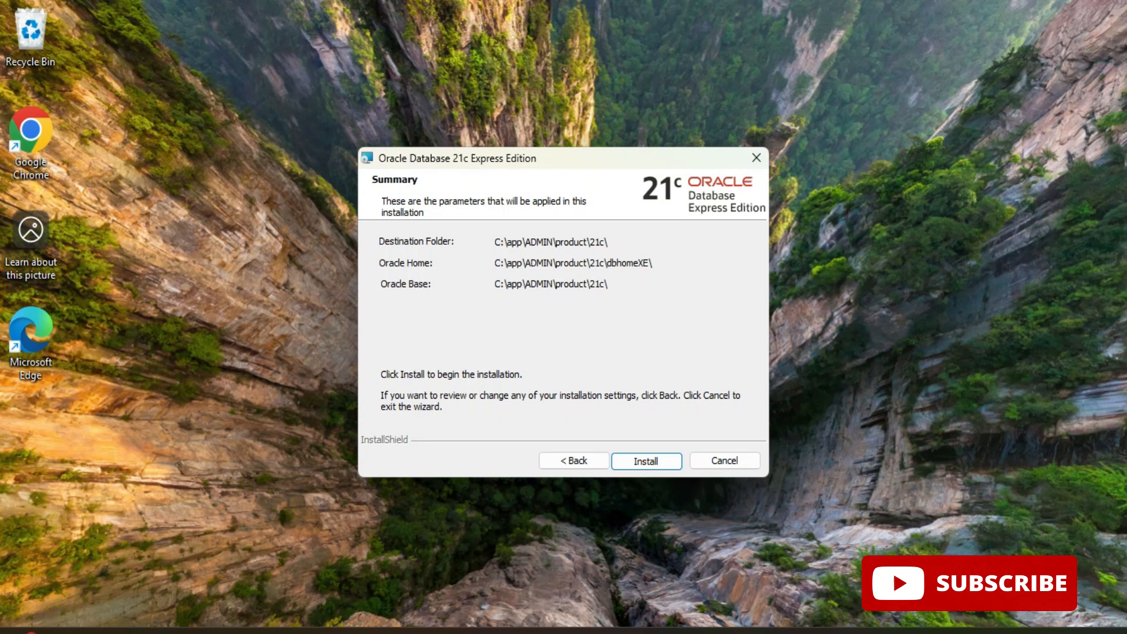
- Install Oracle Database 21c XE and finish the wizard after success
{"action": "left_click", "coordinate": [645, 461]}
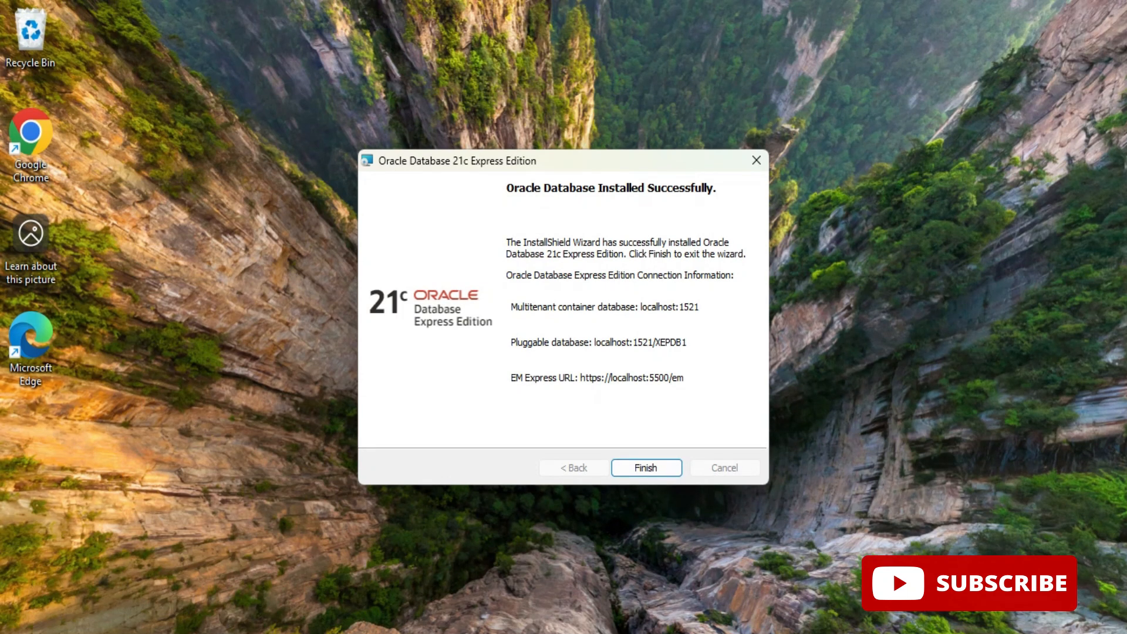
{"action": "key", "text": "Return"}
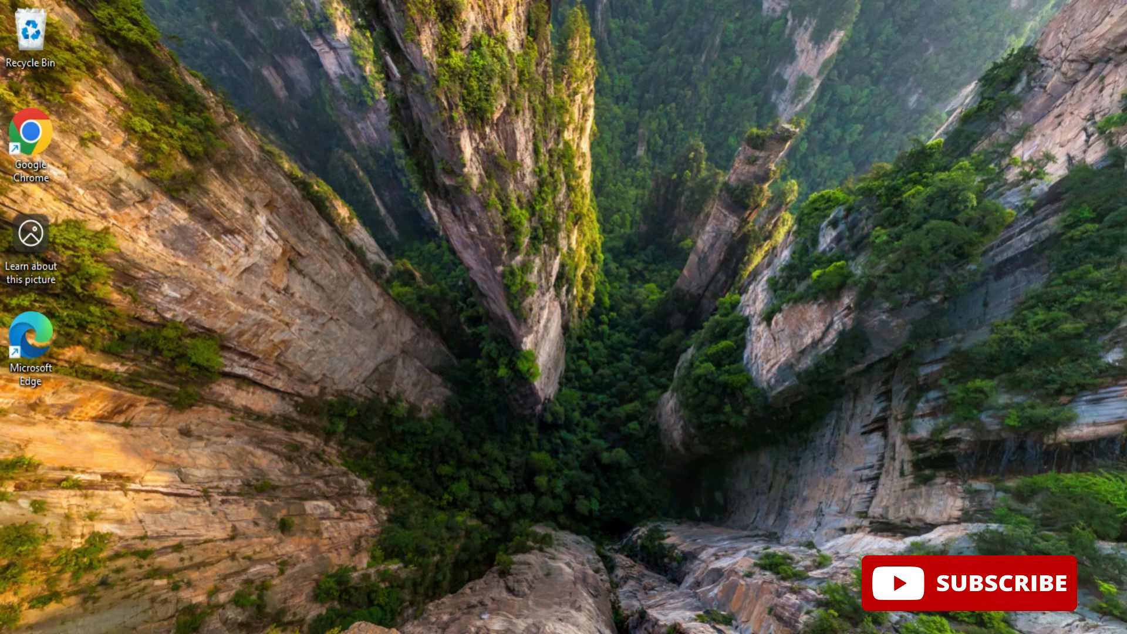
- Launch SQL Plus from Start search and log in as system with the database password
{"action": "key", "text": "super"}
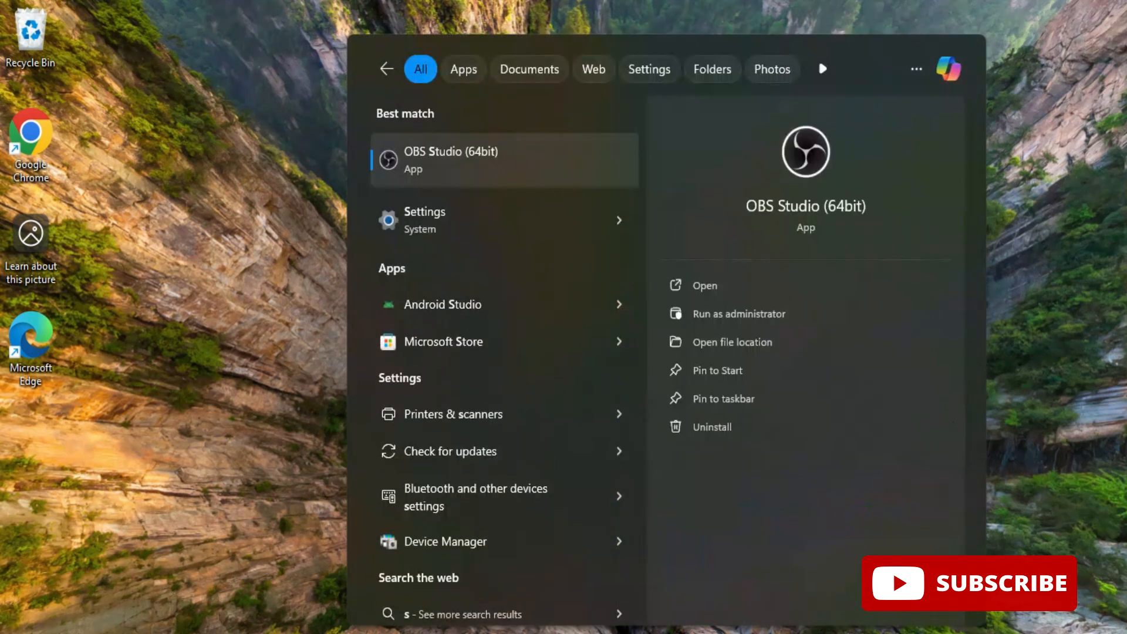
{"action": "type", "text": "sql"}
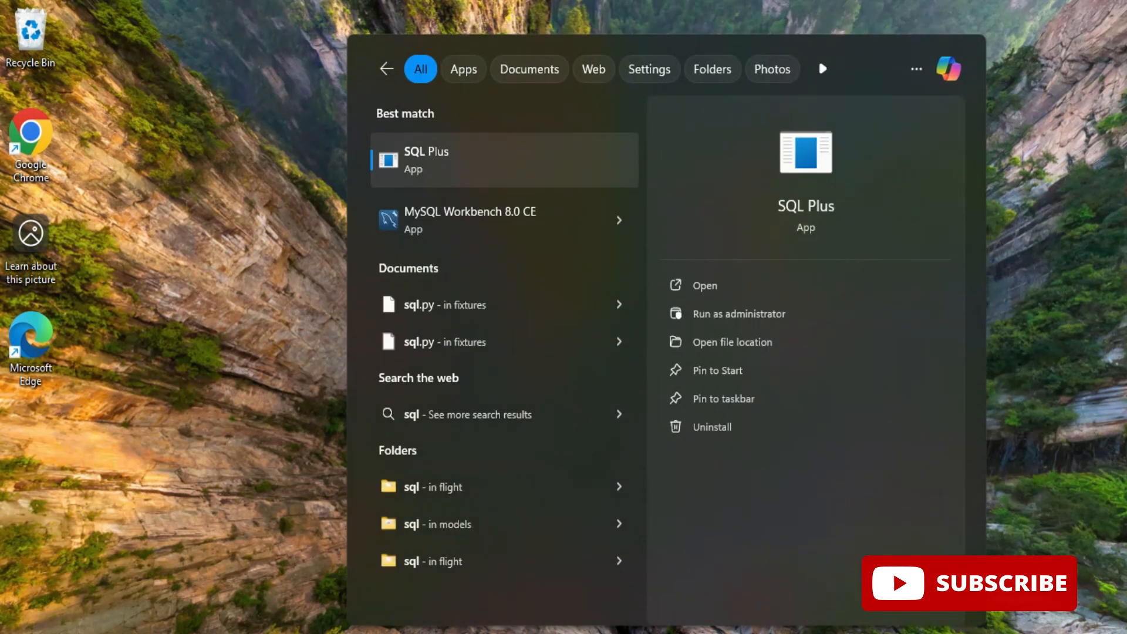
{"action": "key", "text": "Return"}
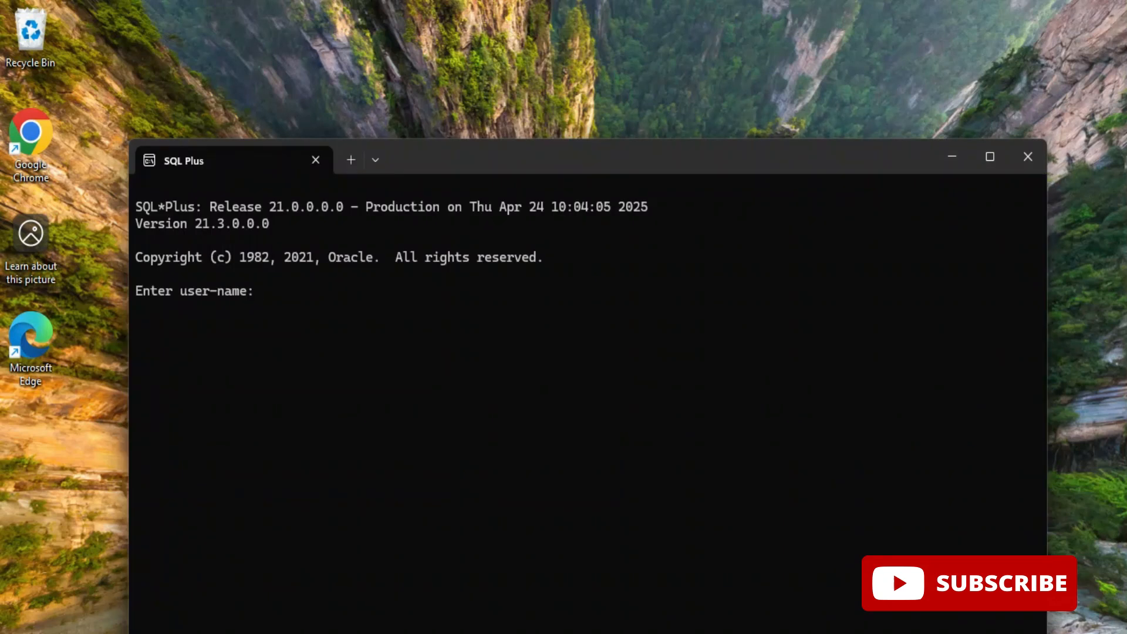
{"action": "mouse_move", "coordinate": [545, 159]}
{"action": "left_mouse_down"}
{"action": "mouse_move", "coordinate": [561, 69]}
{"action": "mouse_move", "coordinate": [538, 27]}
{"action": "left_mouse_up"}
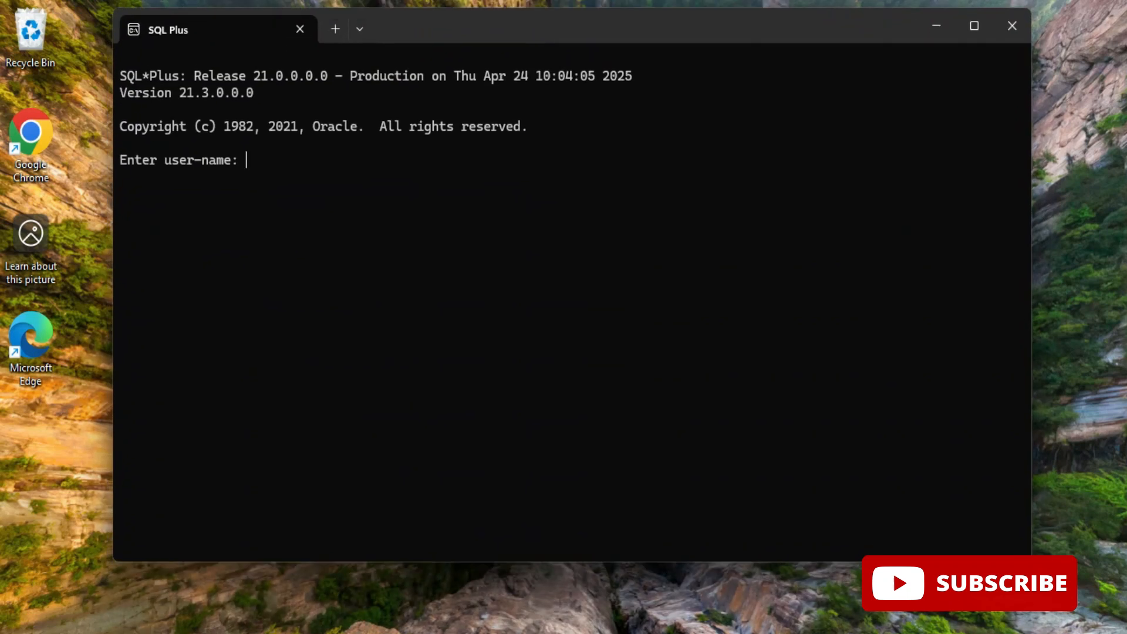
{"action": "type", "text": "system"}
{"action": "key", "text": "Return"}
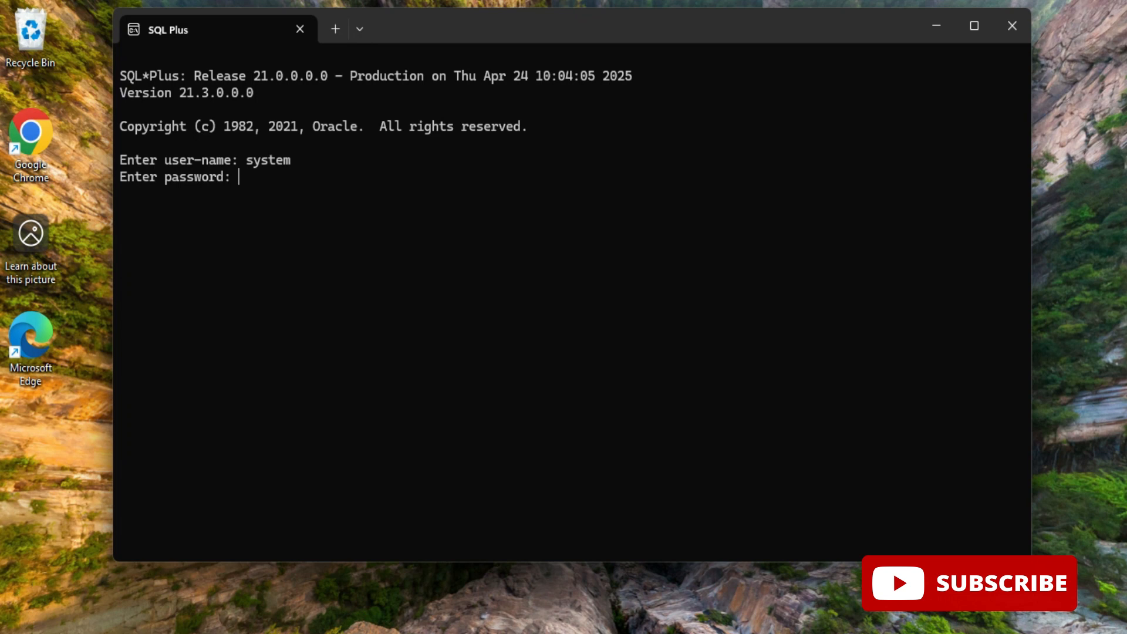
{"action": "key", "text": "Return"}
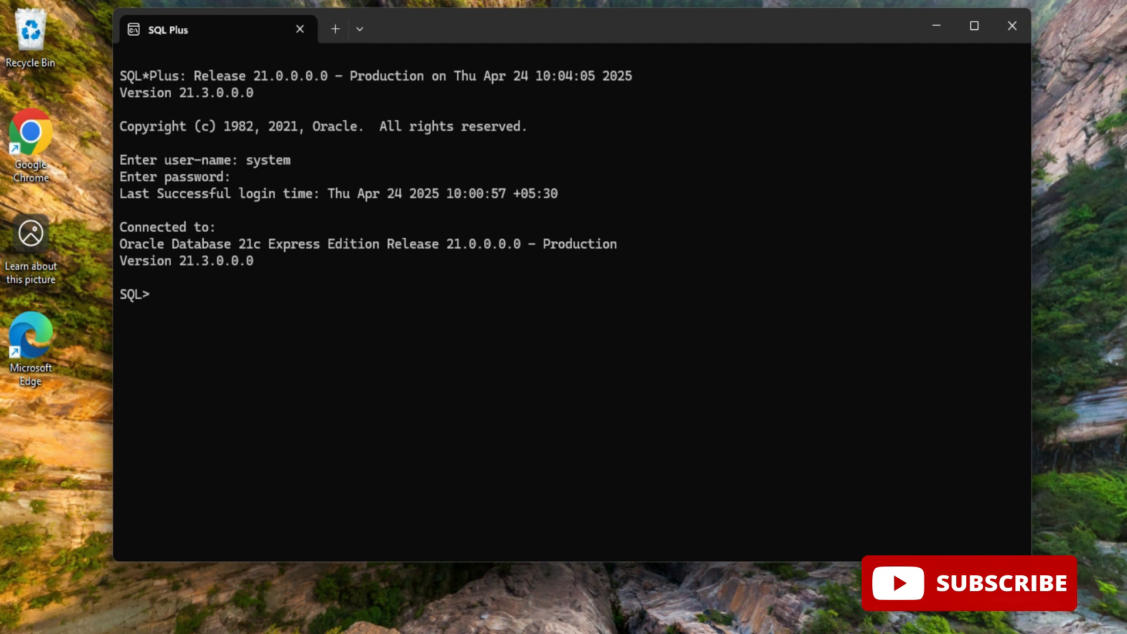
{"action": "type", "text": "create "}
{"action": "type", "text": "table stud"}
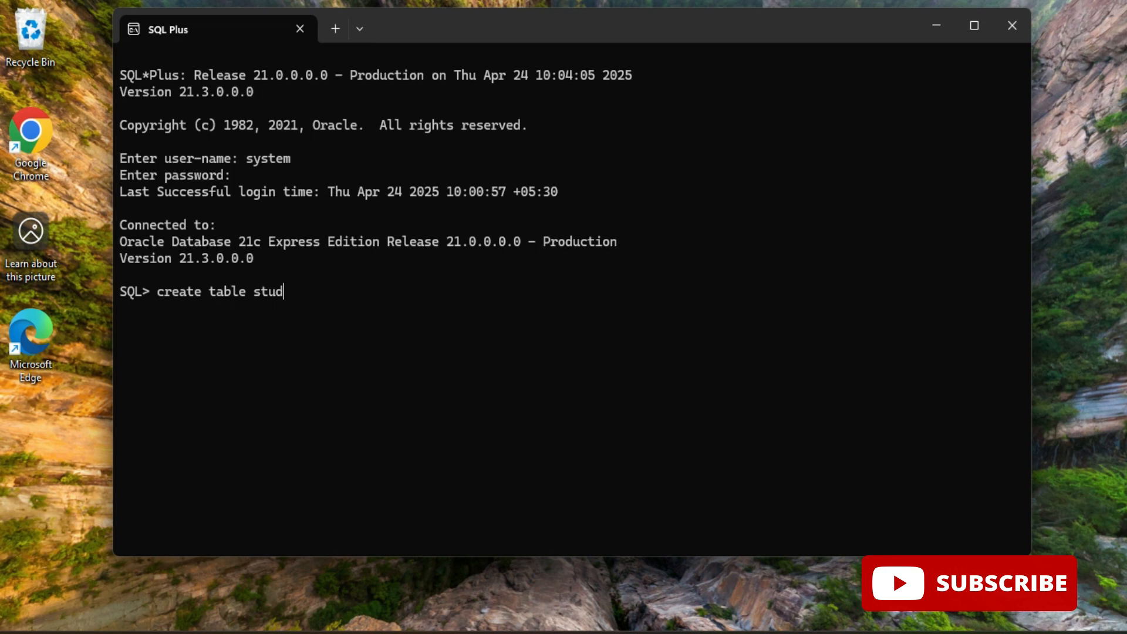
{"action": "type", "text": "ents(rollno"}
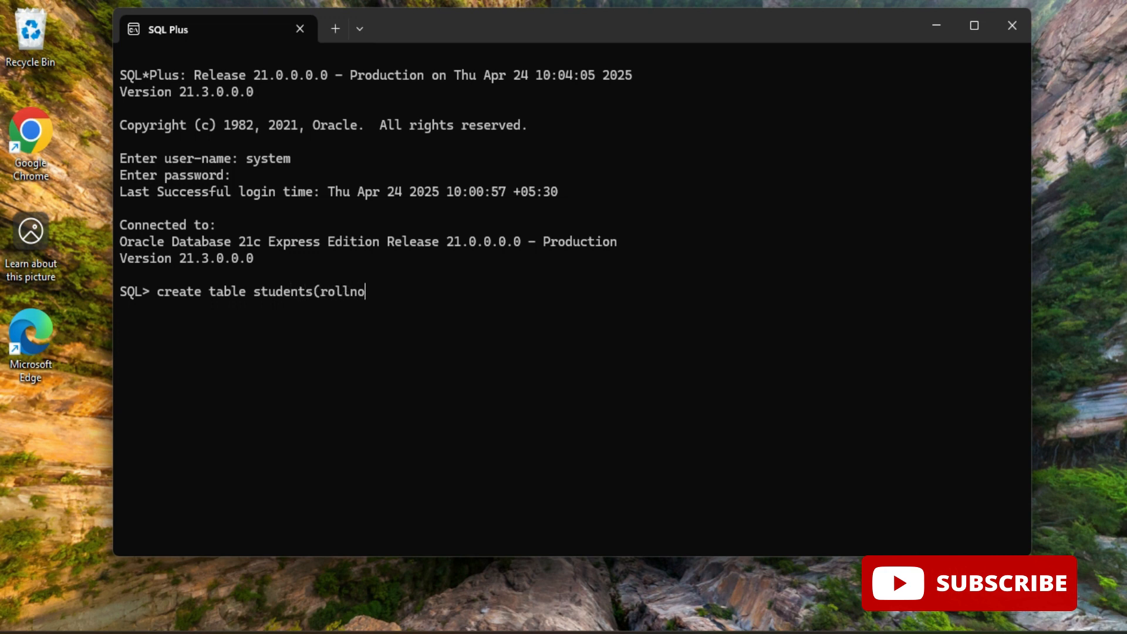
{"action": "type", "text": " number(3)"}
- Create table students(rollno number(3), name varchar2(20)) and describe its structure
{"action": "key", "text": "BackSpace"}
{"action": "type", "text": "),name var"}
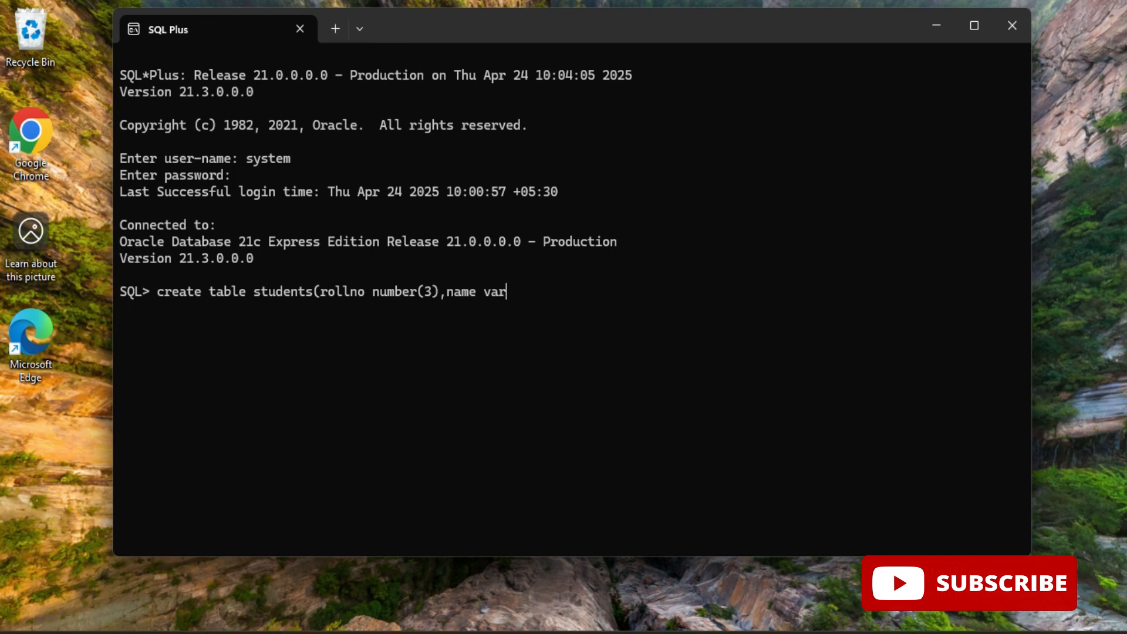
{"action": "type", "text": "char2(2"}
{"action": "type", "text": "0));"}
{"action": "key", "text": "Return"}
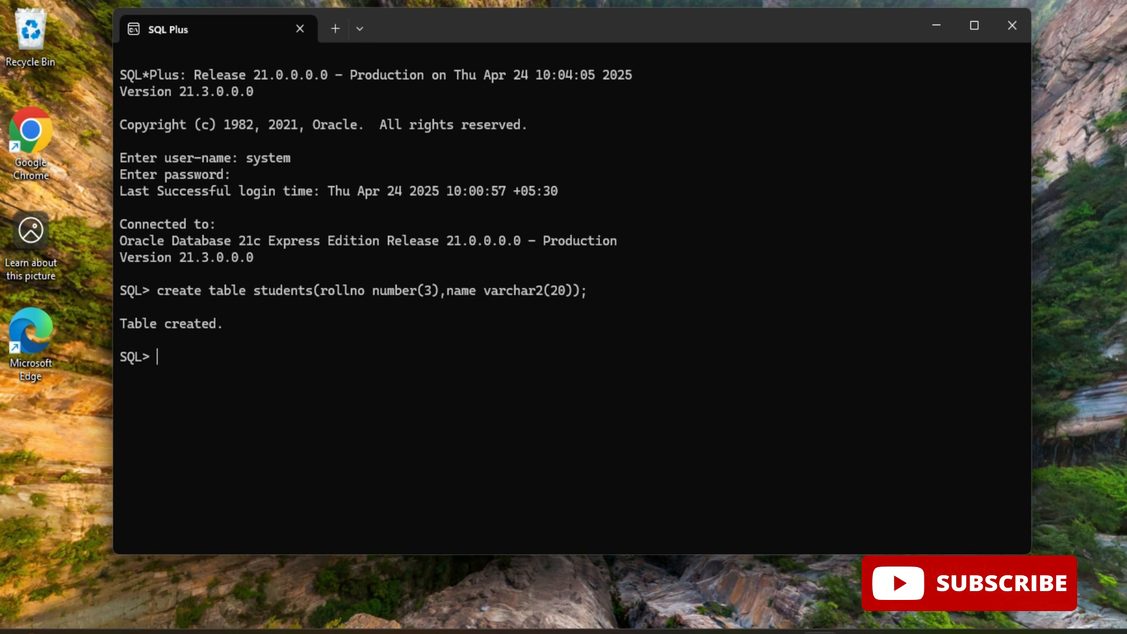
{"action": "type", "text": "desc s"}
{"action": "type", "text": "tudents"}
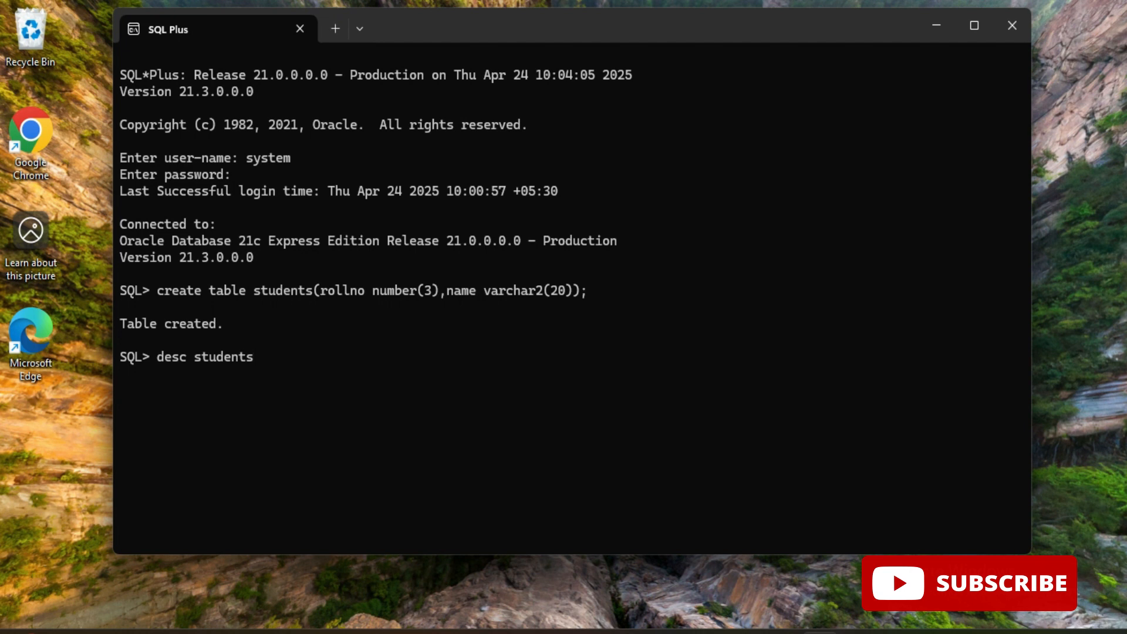
{"action": "type", "text": ";"}
{"action": "key", "text": "Return"}
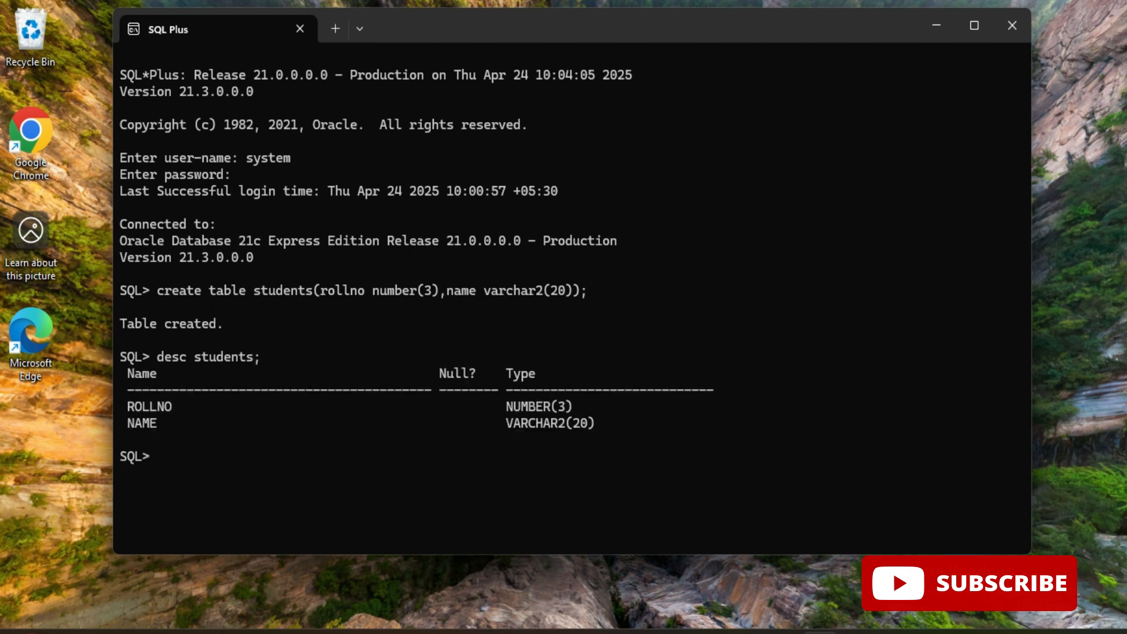
{"action": "type", "text": "inser"}
{"action": "type", "text": "t into stu"}
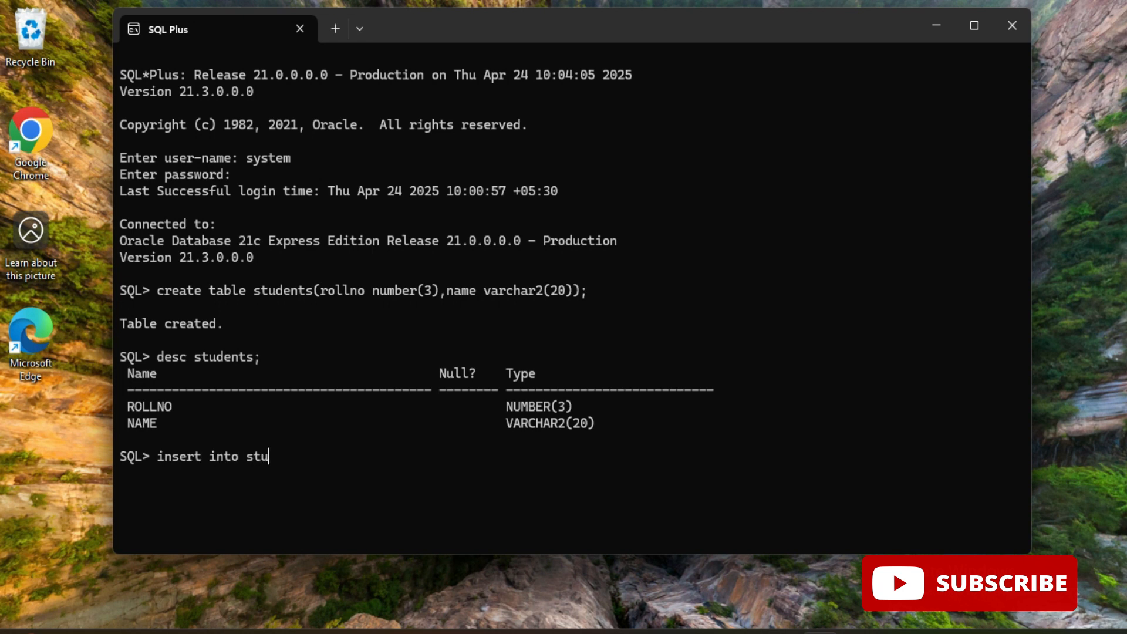
{"action": "type", "text": "dents val"}
{"action": "type", "text": "ues("}
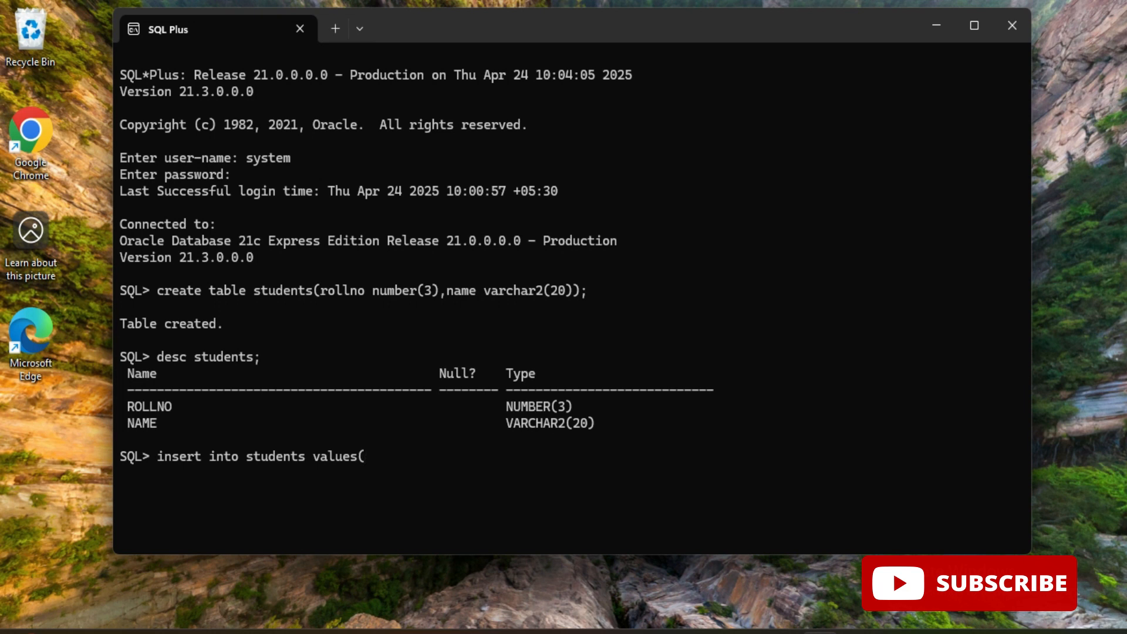
{"action": "type", "text": "1,'s"}
{"action": "type", "text": "unita'"}
{"action": "type", "text": ");"}
- Insert the row (1, 'sunita') into the students table
{"action": "key", "text": "Return"}
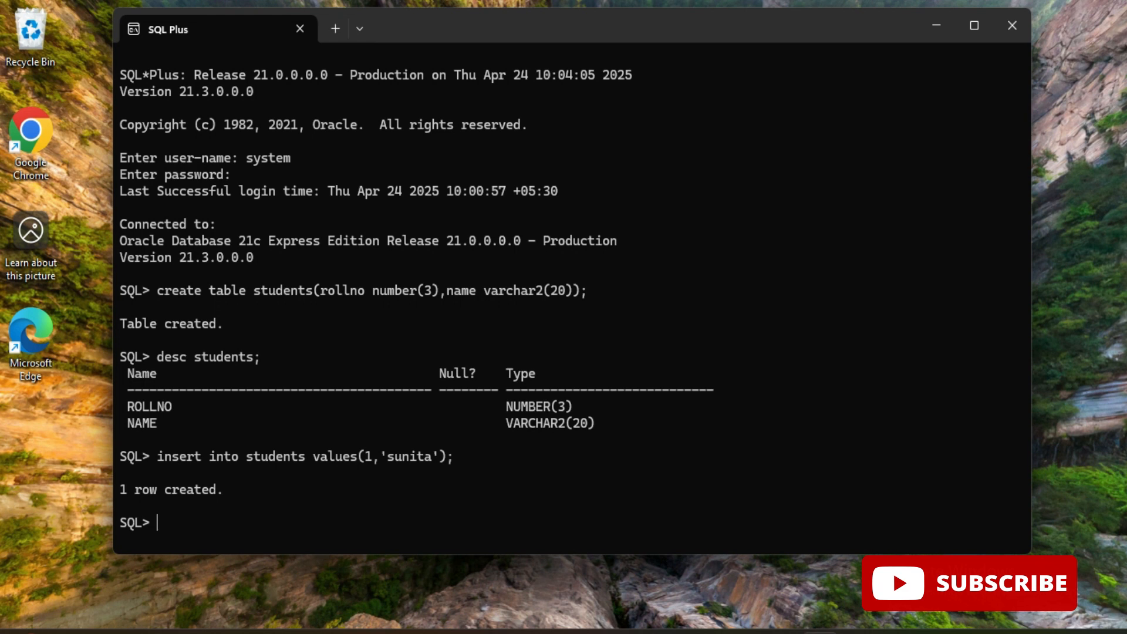
{"action": "type", "text": "select *"}
{"action": "type", "text": " from student"}
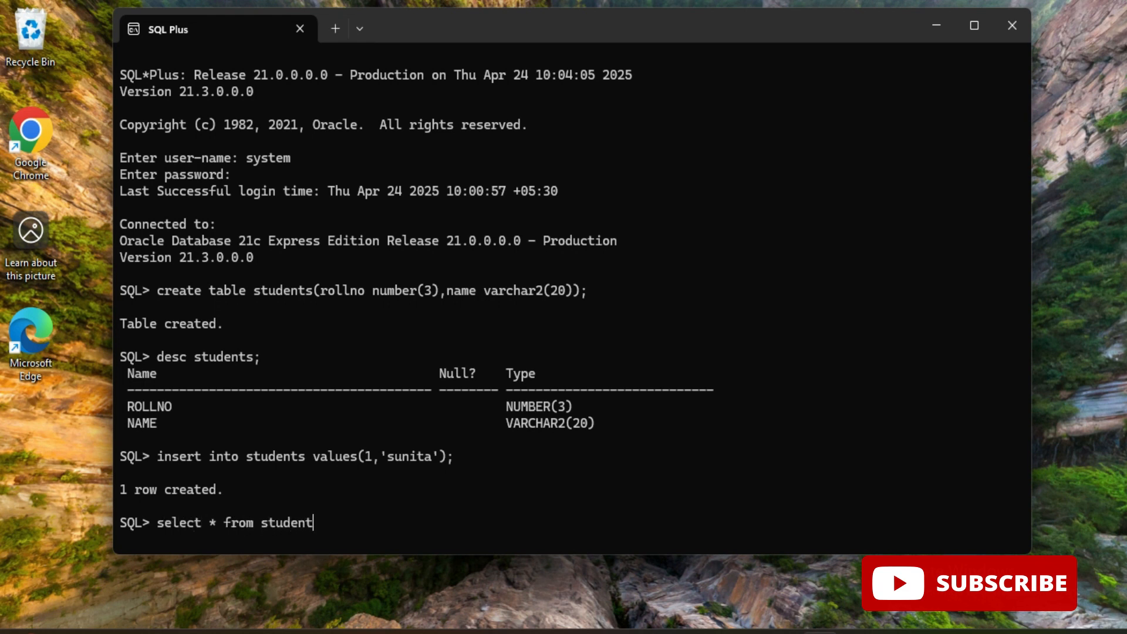
{"action": "type", "text": "s;"}
- Run select * from students; returning the row 1, sunita
{"action": "key", "text": "Return"}
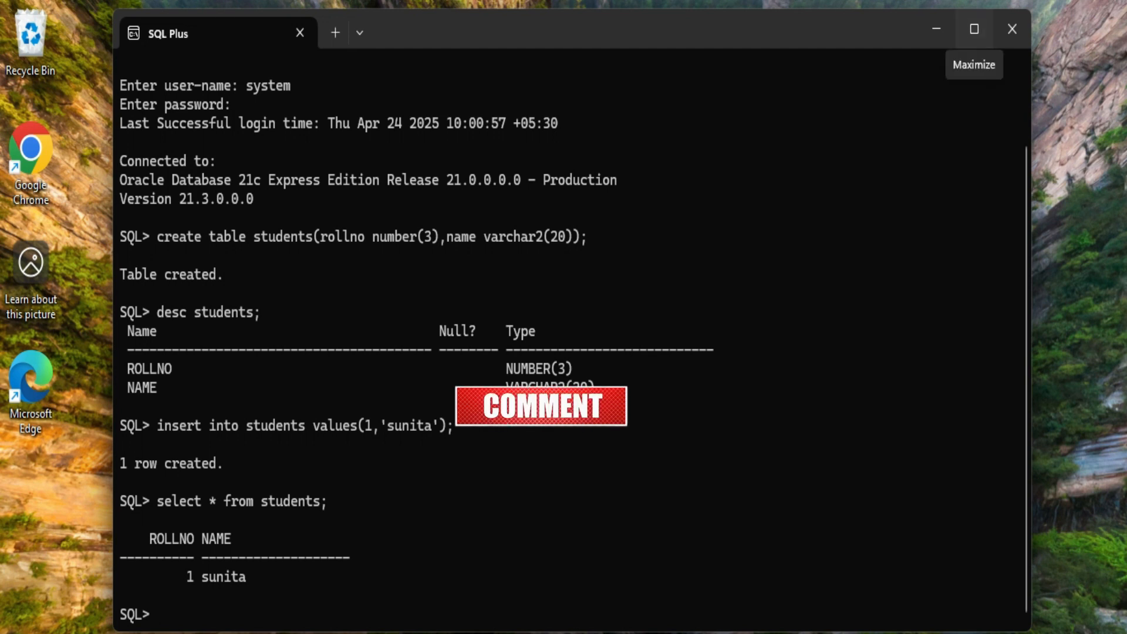
- Maximize the SQL*Plus window to fill the screen
{"action": "left_click", "coordinate": [975, 29]}
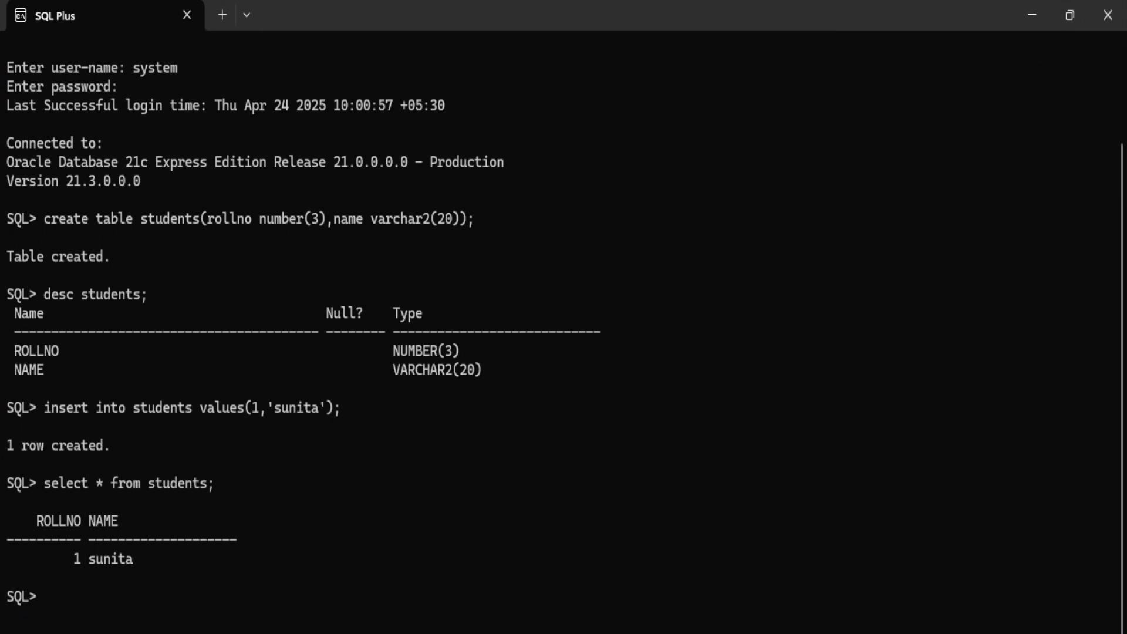